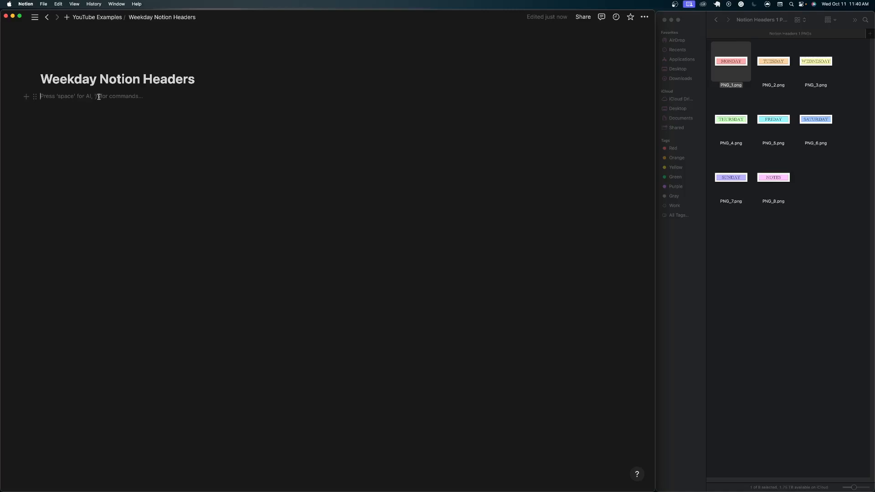
# Insert a four-column layout below the title and place the MONDAY header image (PNG_1.png) in its first column.
pyautogui.write('/c')
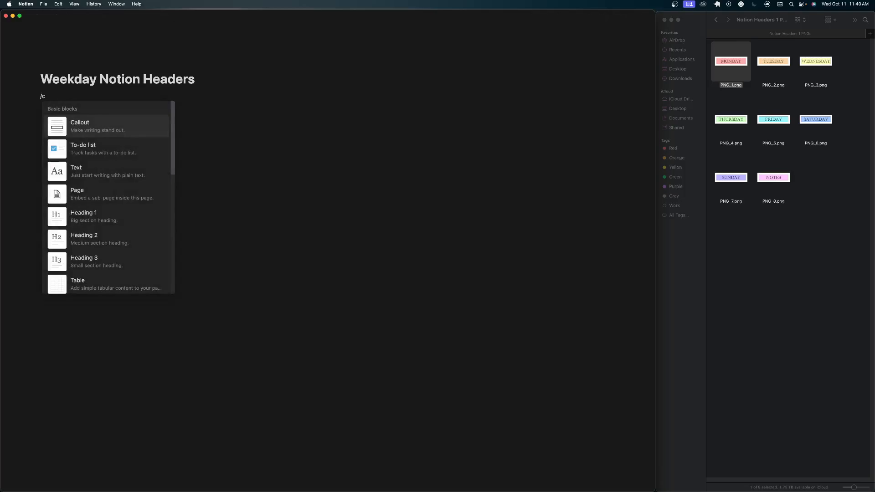
pyautogui.write('ol')
pyautogui.click(102, 171)
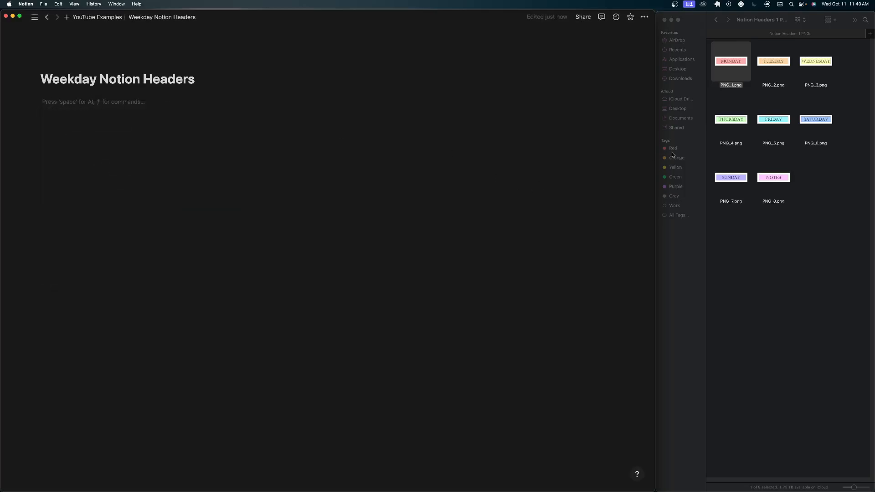
pyautogui.moveTo(738, 72); pyautogui.dragTo(61, 105)
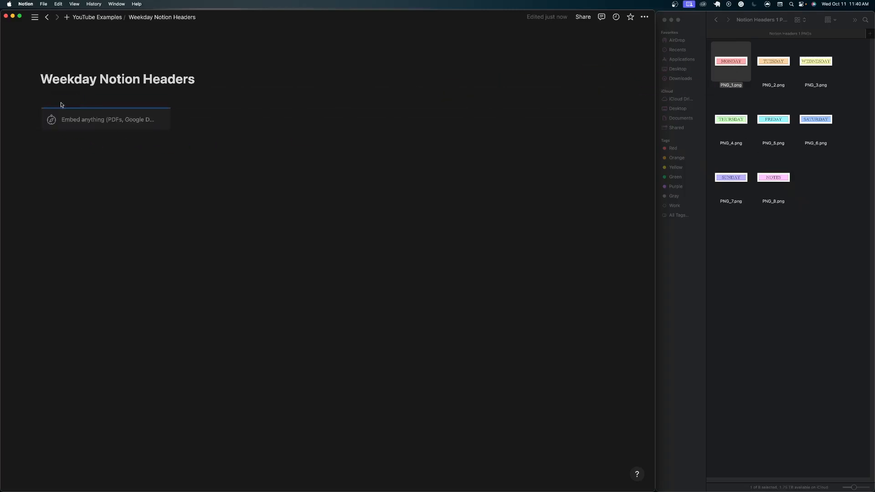
# Create a to-do list with the items one, two and three and move it into the first column under the MONDAY header.
pyautogui.click(103, 149)
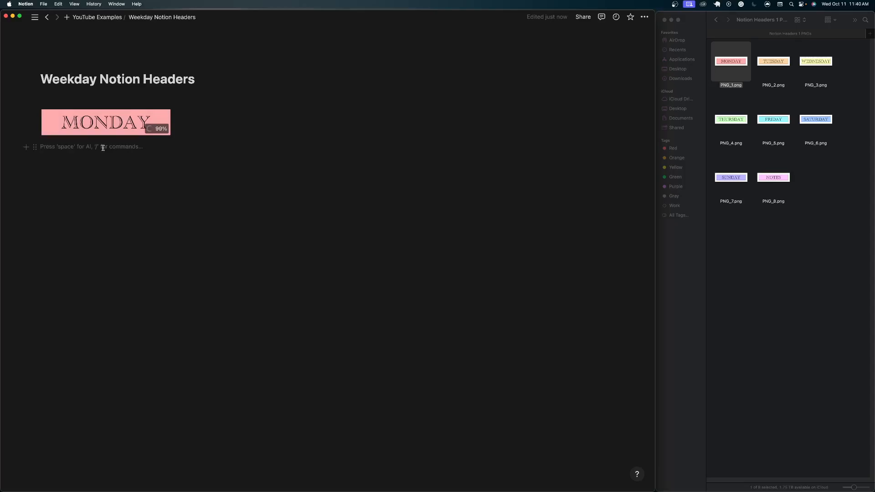
pyautogui.write('/to')
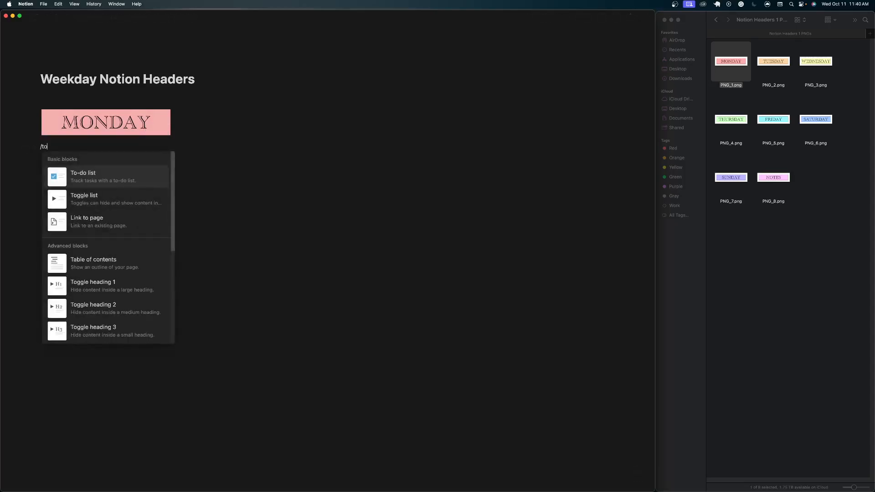
pyautogui.press('Return')
pyautogui.write('one')
pyautogui.press('Return')
pyautogui.write('tow')
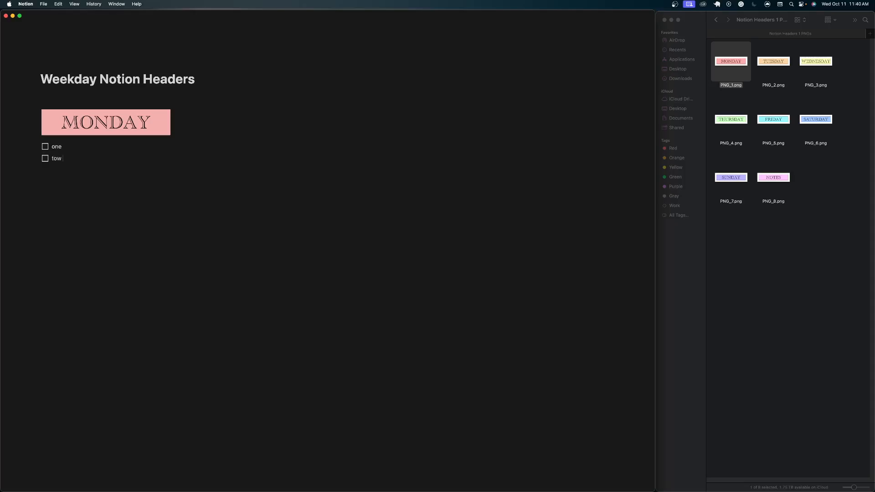
pyautogui.press('Return')
pyautogui.write('three')
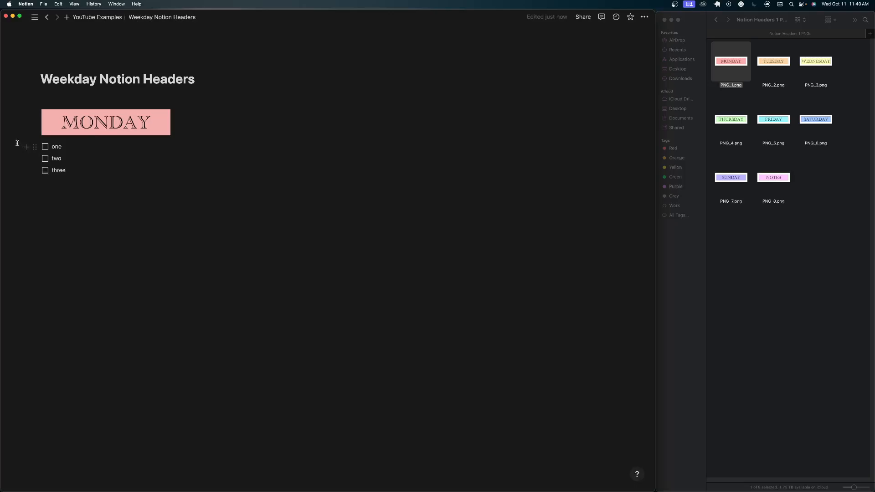
pyautogui.moveTo(37, 149); pyautogui.dragTo(72, 172)
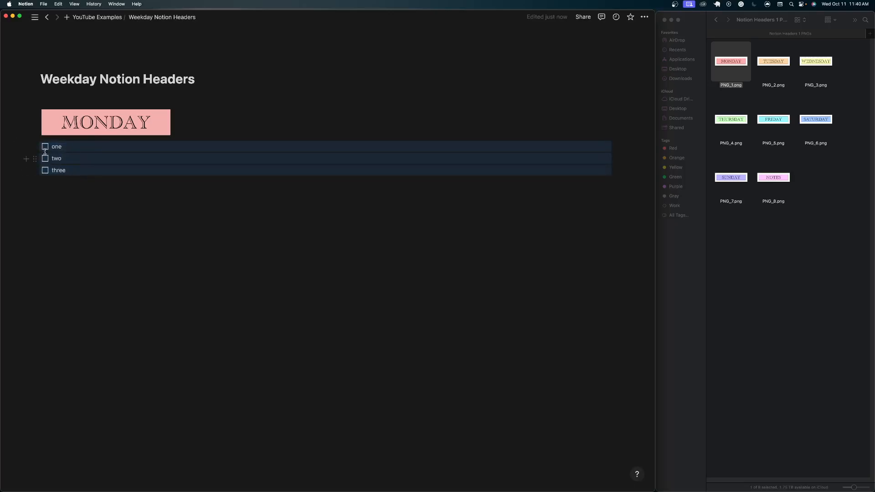
pyautogui.moveTo(35, 146); pyautogui.dragTo(51, 137)
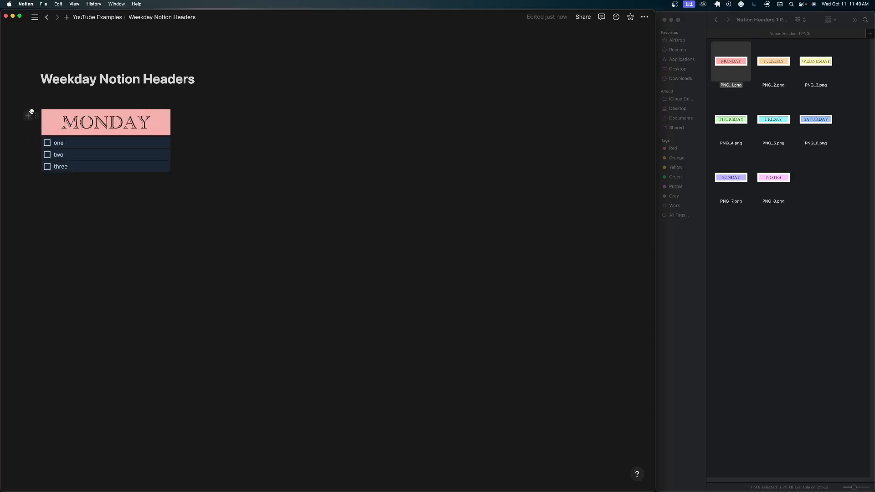
# Copy the MONDAY header together with its three to-do items into the second column.
pyautogui.moveTo(20, 112); pyautogui.dragTo(97, 170)
pyautogui.moveTo(37, 115); pyautogui.dragTo(196, 129)
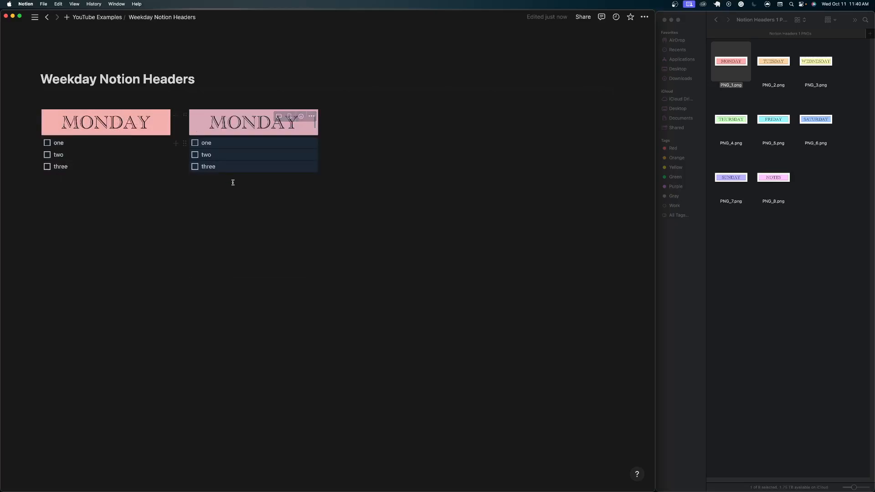
pyautogui.click(410, 274)
# Replace the copied MONDAY header in the second column with the TUESDAY header image (PNG_2.png).
pyautogui.moveTo(767, 64); pyautogui.dragTo(255, 117)
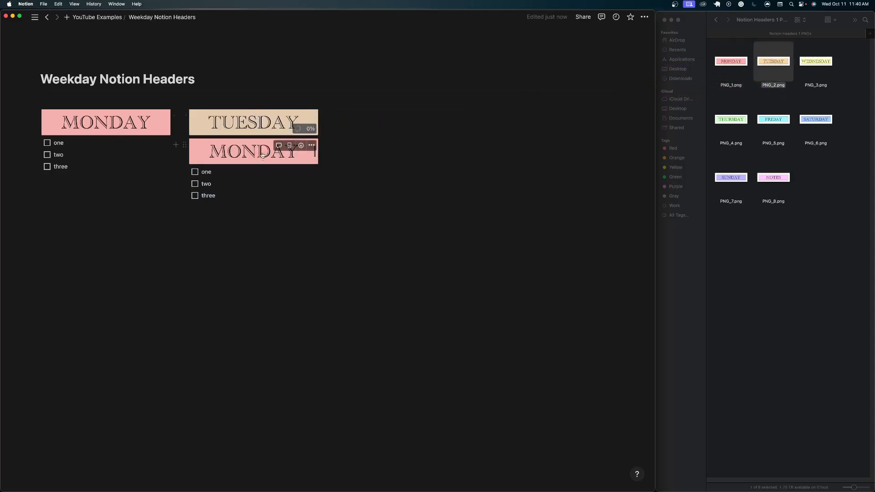
pyautogui.click(262, 156)
pyautogui.press('BackSpace')
pyautogui.moveTo(232, 193); pyautogui.dragTo(233, 122)
pyautogui.click(318, 248)
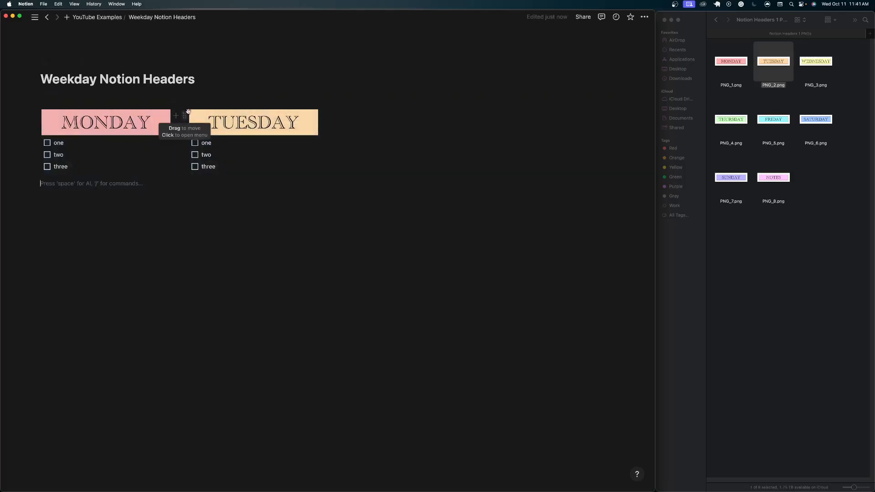
# Copy the MONDAY header and to-do items into the third column and replace the copied header with the WEDNESDAY image (PNG_3.png).
pyautogui.moveTo(241, 83); pyautogui.dragTo(324, 144)
pyautogui.click(126, 251)
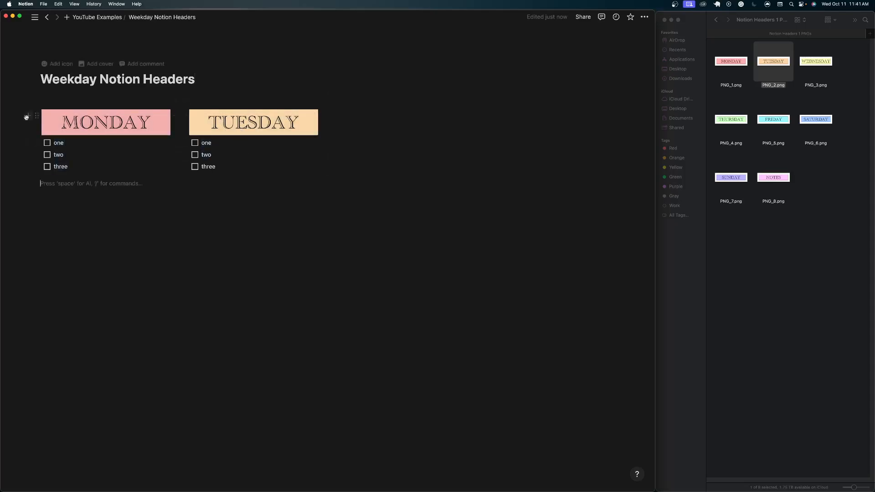
pyautogui.moveTo(20, 114); pyautogui.dragTo(76, 165)
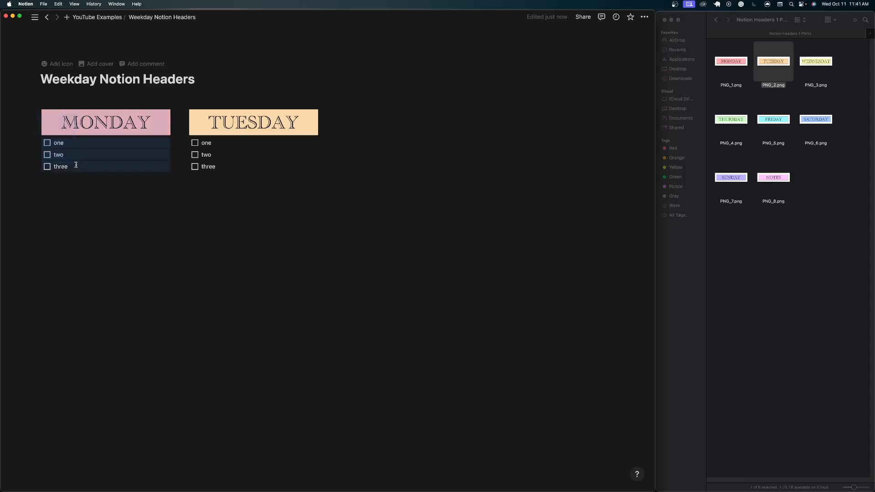
pyautogui.moveTo(38, 115); pyautogui.dragTo(338, 114)
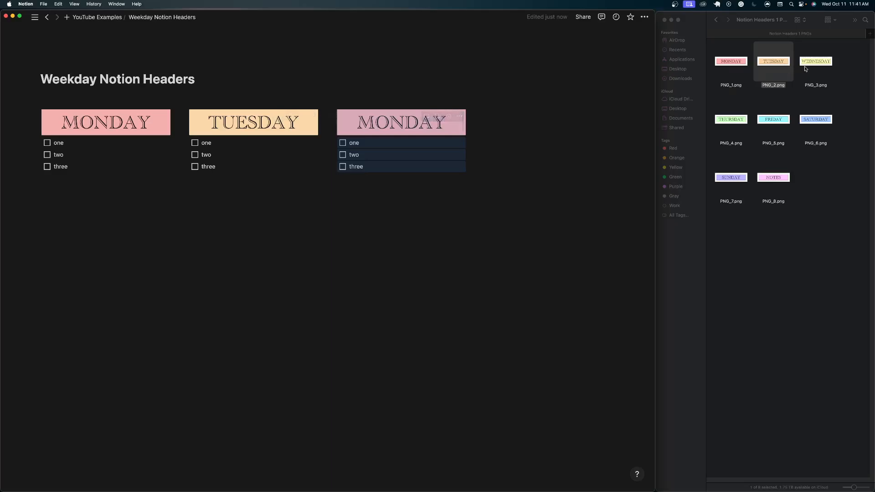
pyautogui.moveTo(818, 71); pyautogui.dragTo(401, 128)
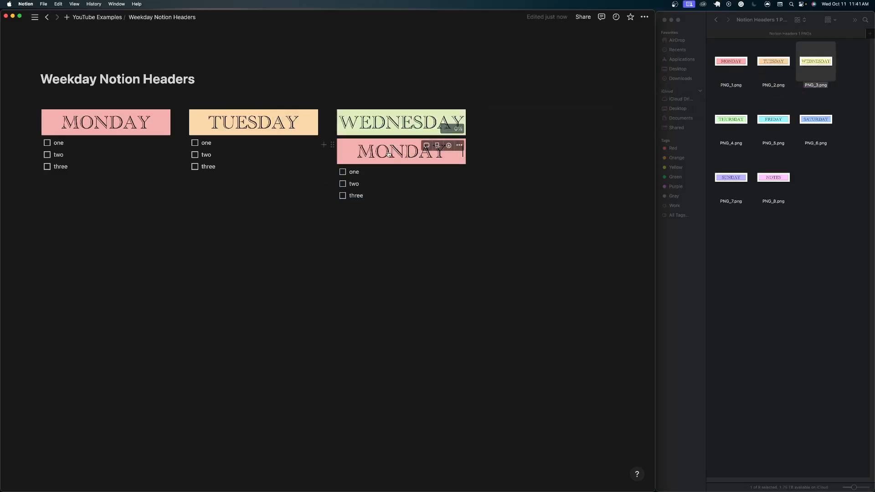
pyautogui.press('BackSpace')
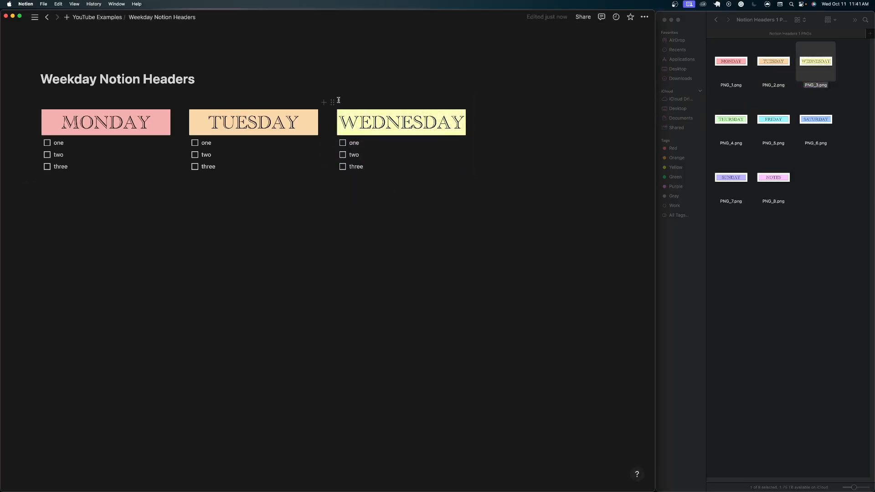
# Copy the WEDNESDAY header together with its three to-do items into the fourth column.
pyautogui.click(333, 114)
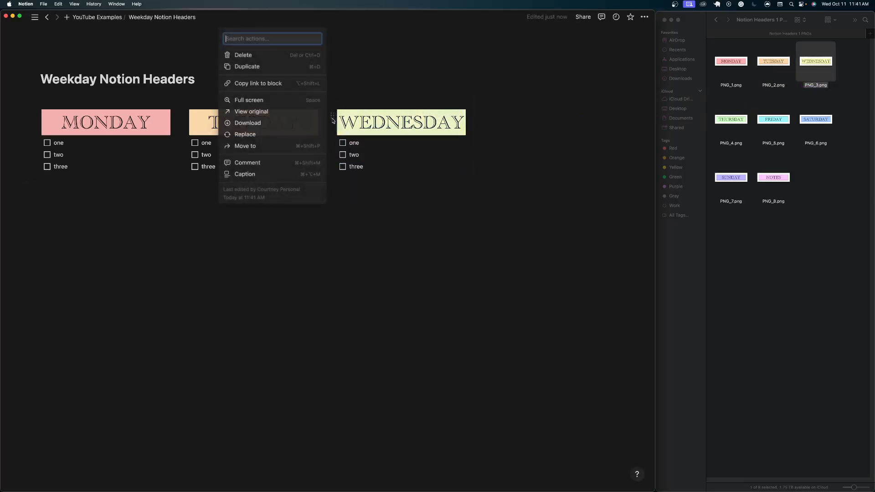
pyautogui.click(354, 92)
pyautogui.moveTo(357, 117); pyautogui.dragTo(363, 167)
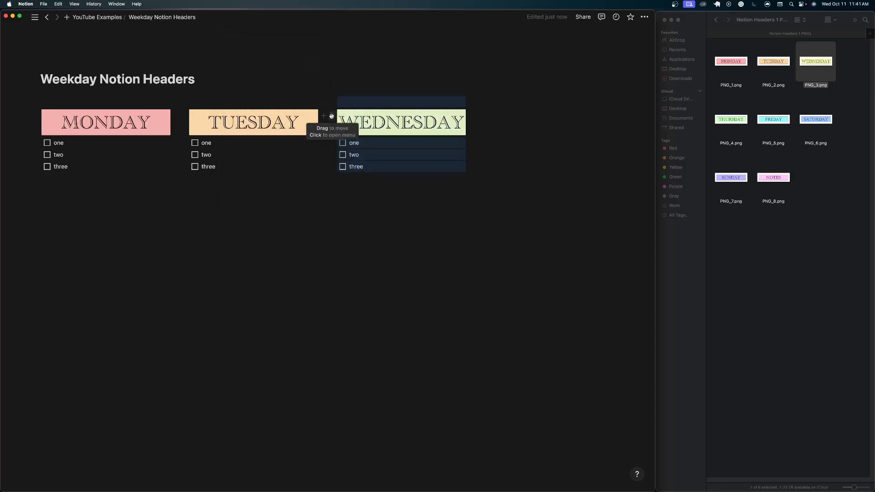
pyautogui.moveTo(332, 116); pyautogui.dragTo(483, 116)
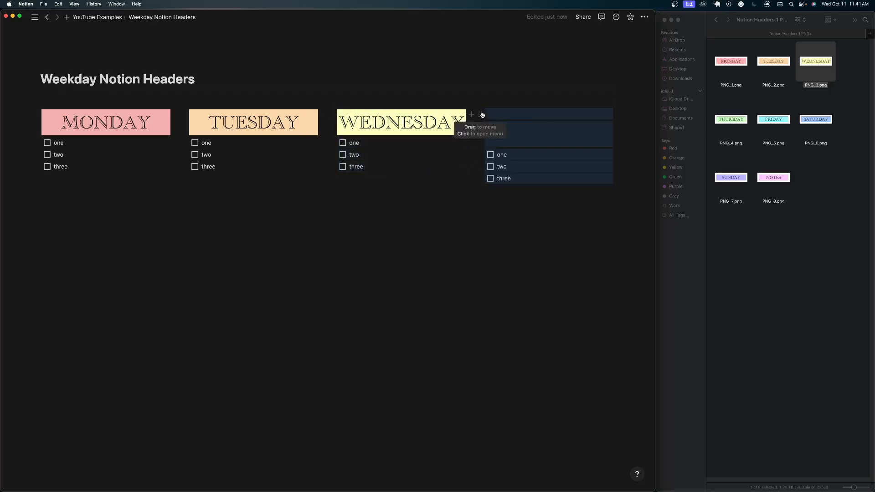
# Delete the empty block above the copied WEDNESDAY header in the fourth column.
pyautogui.click(480, 114)
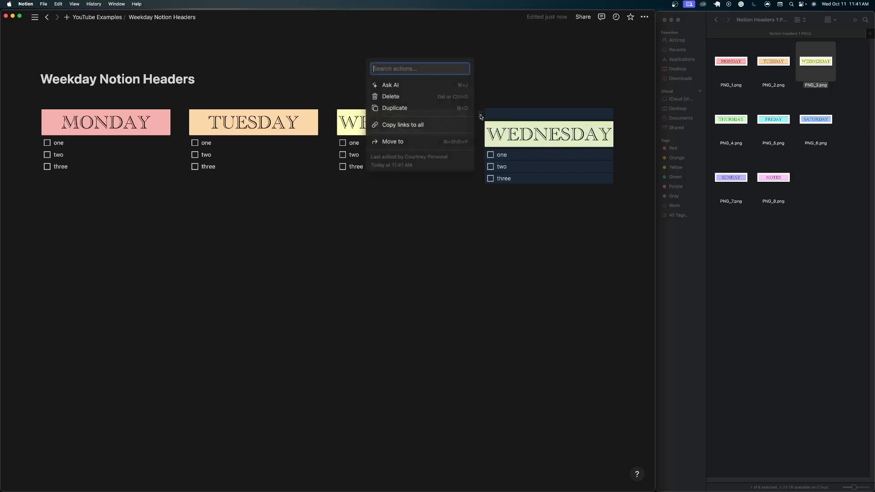
pyautogui.click(488, 287)
pyautogui.click(480, 116)
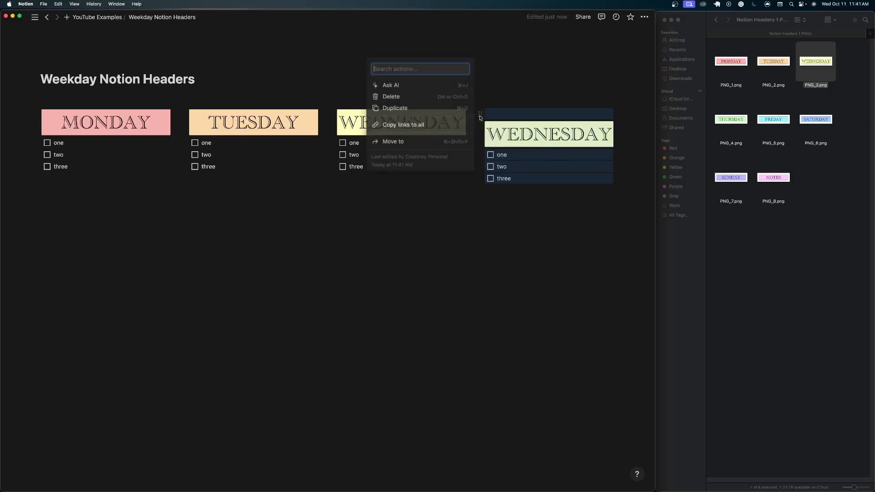
pyautogui.click(507, 258)
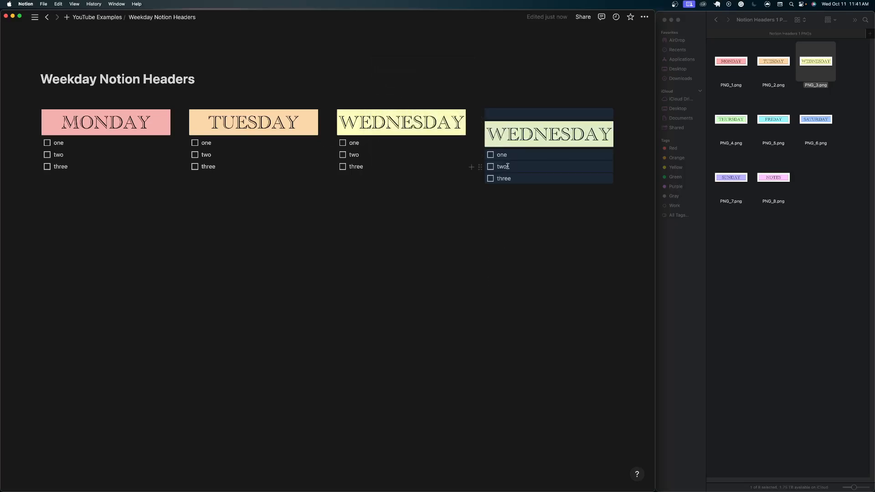
pyautogui.click(453, 166)
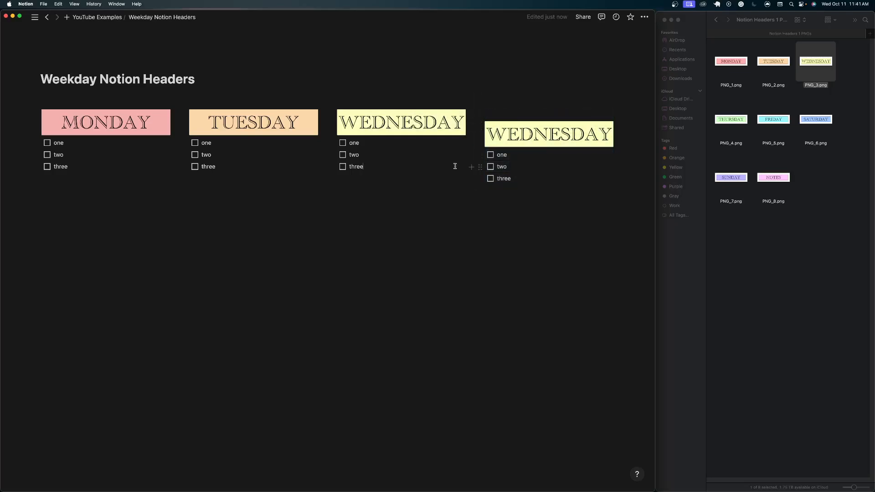
pyautogui.click(482, 115)
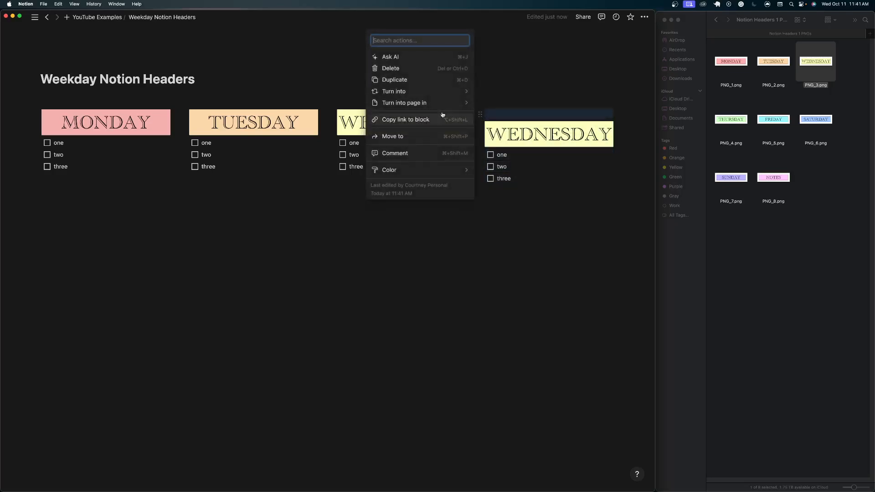
pyautogui.click(406, 68)
# Replace the copied WEDNESDAY header in the fourth column with the THURSDAY header image (PNG_4.png).
pyautogui.moveTo(743, 118); pyautogui.dragTo(562, 126)
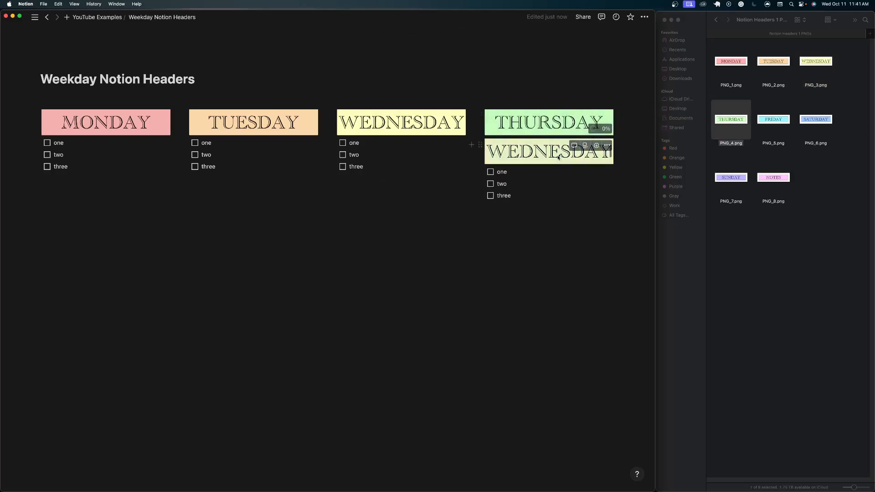
pyautogui.click(561, 157)
pyautogui.press('BackSpace')
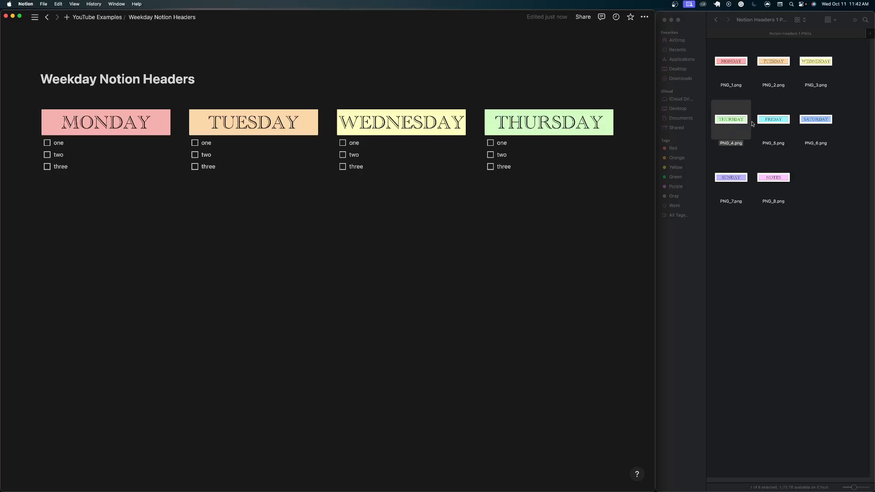
# Try out resizing the FRIDAY header image (PNG_5.png) as a standalone block below the columns, and delete it.
pyautogui.moveTo(771, 120); pyautogui.dragTo(377, 228)
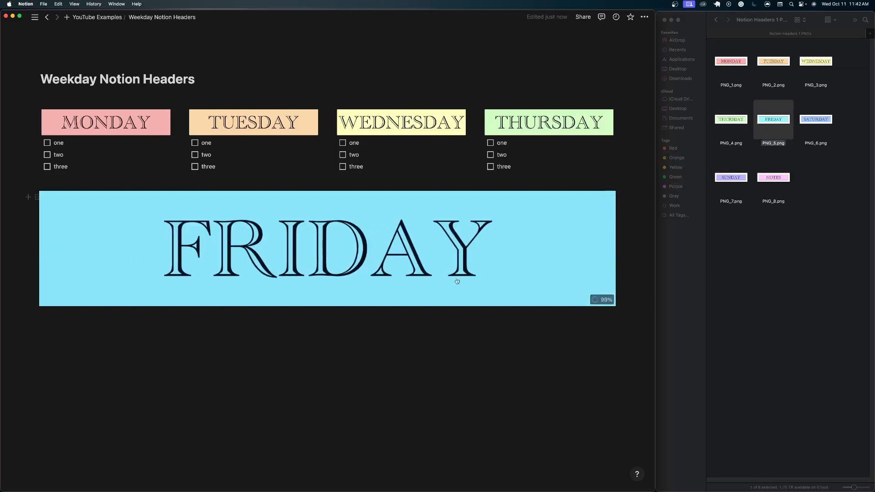
pyautogui.moveTo(614, 252); pyautogui.dragTo(321, 256)
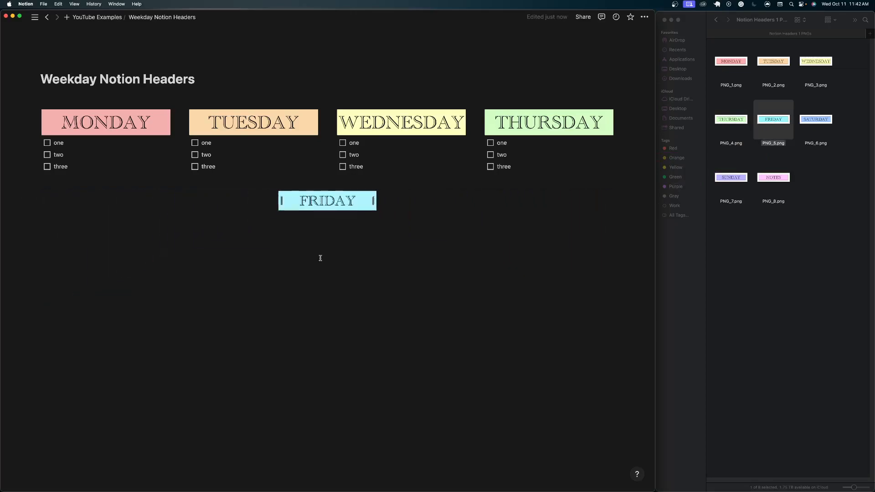
pyautogui.moveTo(411, 255); pyautogui.dragTo(491, 260)
pyautogui.click(354, 215)
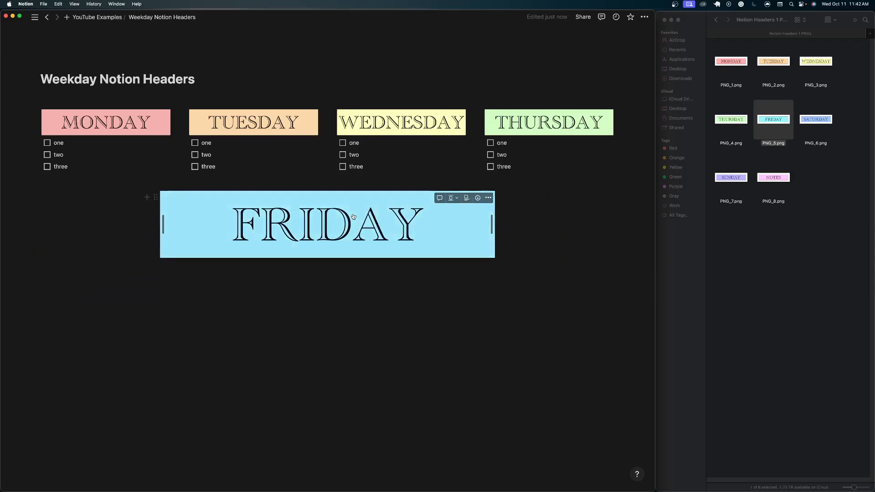
pyautogui.press('BackSpace')
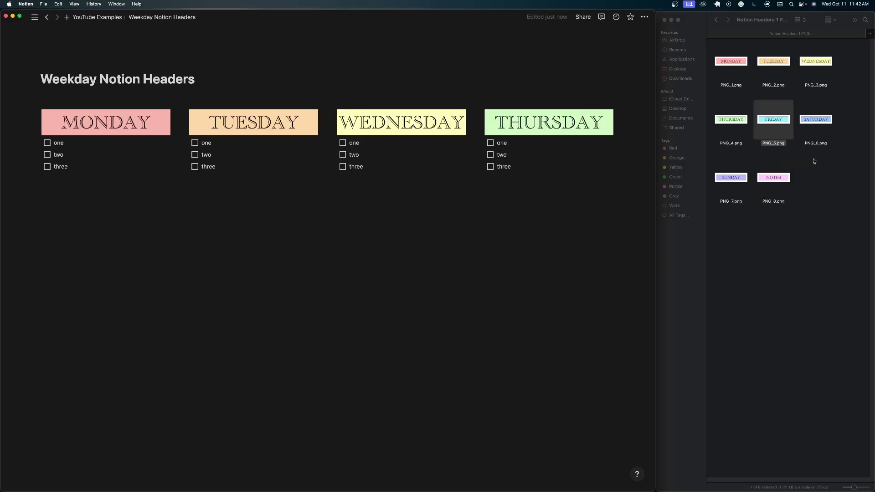
pyautogui.click(824, 174)
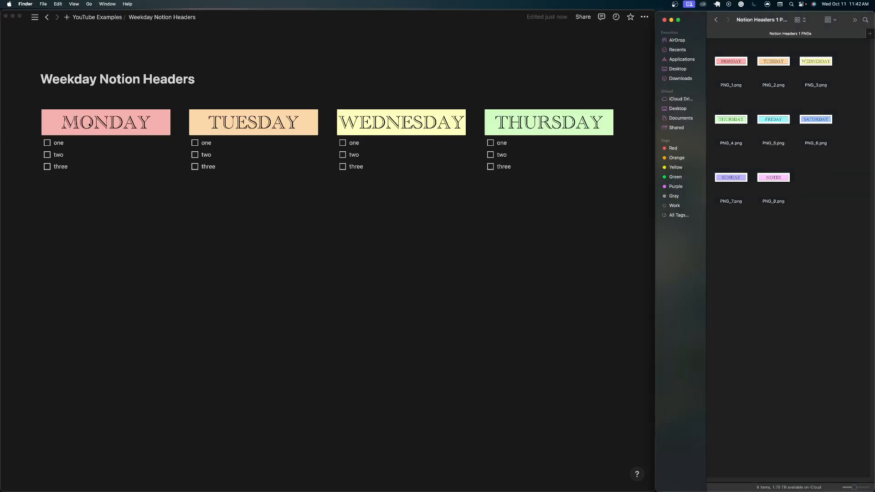
pyautogui.click(113, 129)
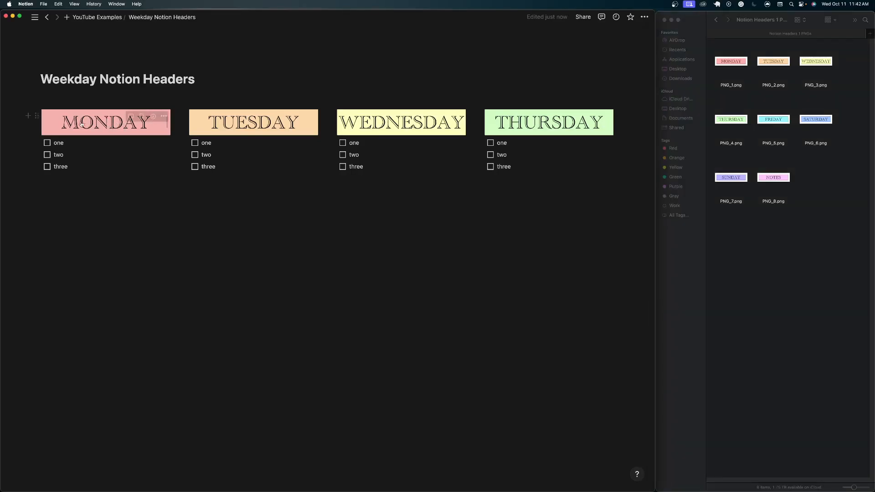
pyautogui.moveTo(42, 119)
pyautogui.mouseDown()
pyautogui.moveTo(482, 108)
pyautogui.moveTo(57, 134)
pyautogui.moveTo(50, 108)
pyautogui.mouseUp()
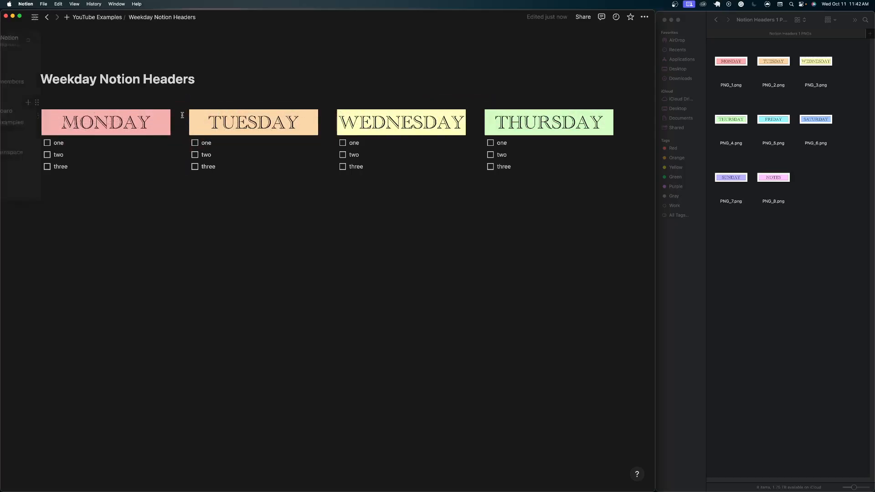
pyautogui.click(290, 289)
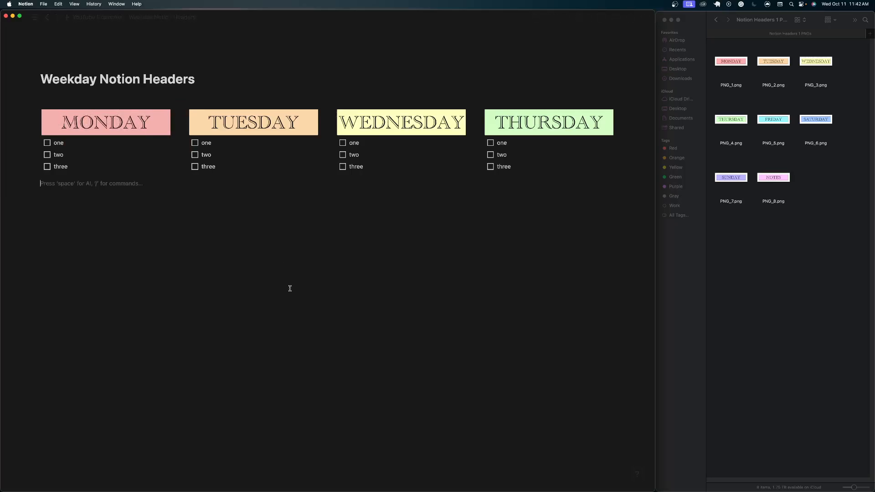
# Preview the weekday page in light mode and return it to dark mode.
pyautogui.press('super+shift+l')
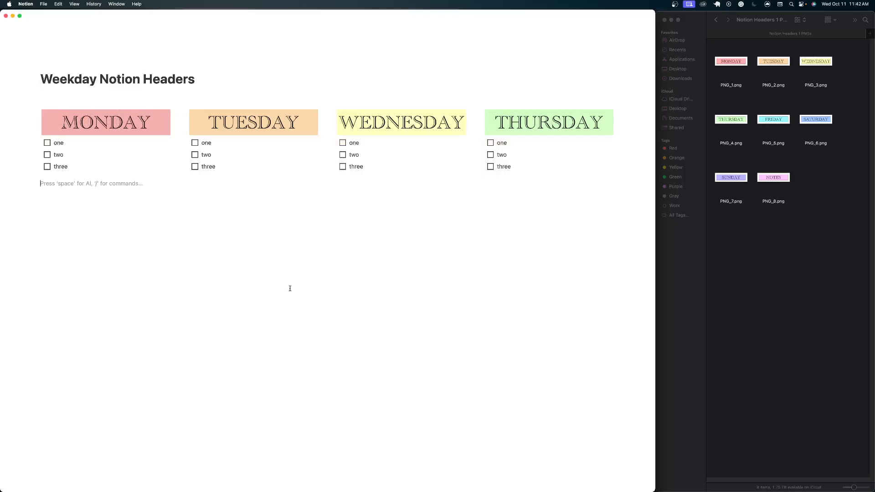
pyautogui.press('super+shift+l')
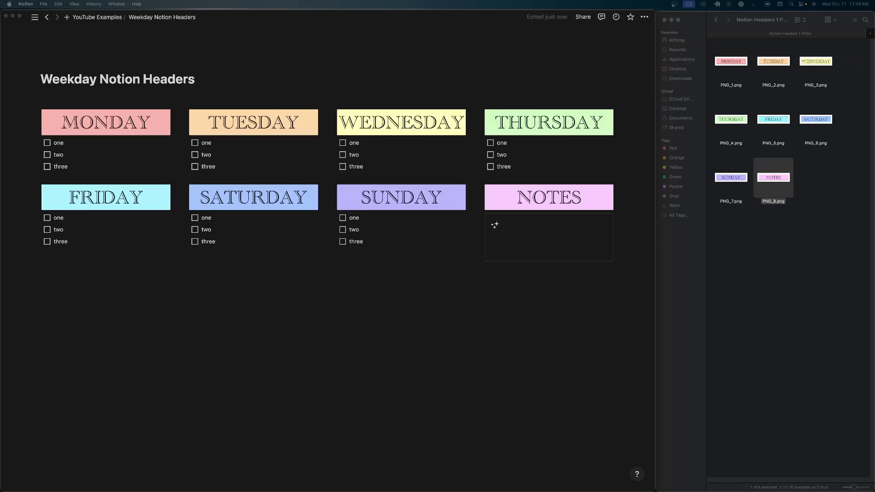
# Switch to Safari, enlarge the speconaspeck.com window, and open the site's Notion category.
pyautogui.moveTo(812, 73); pyautogui.dragTo(562, 52)
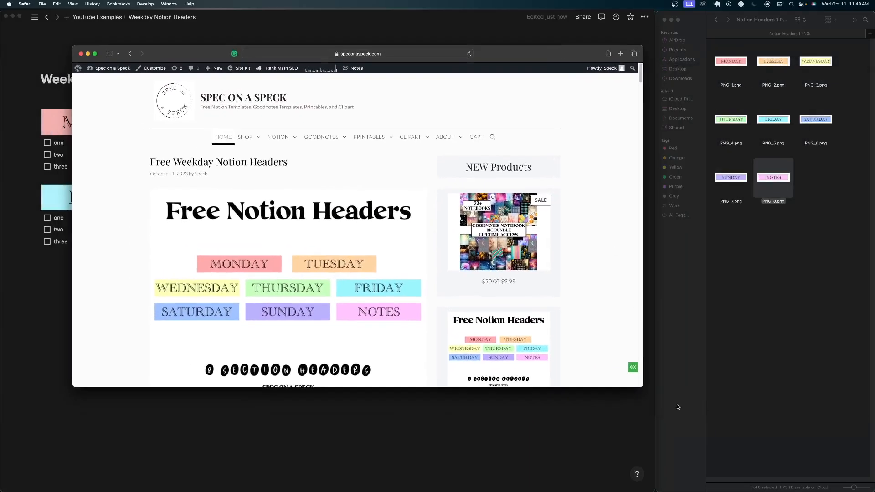
pyautogui.moveTo(644, 388); pyautogui.dragTo(745, 460)
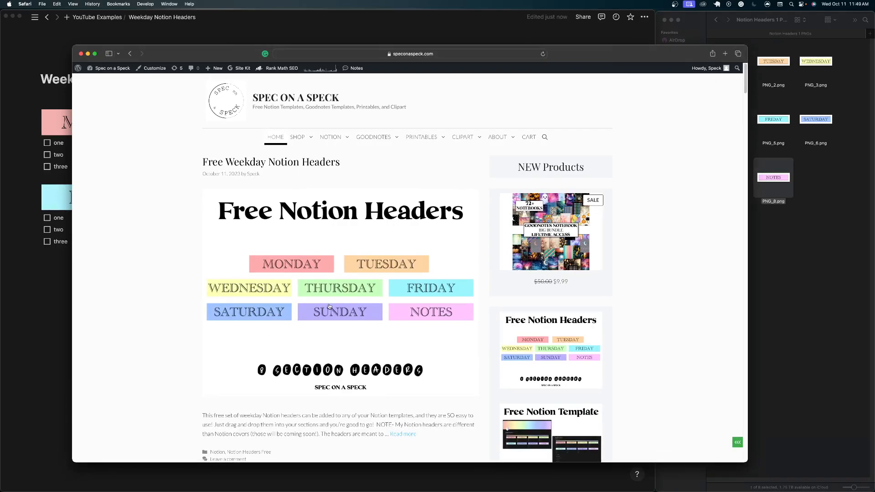
pyautogui.moveTo(326, 142)
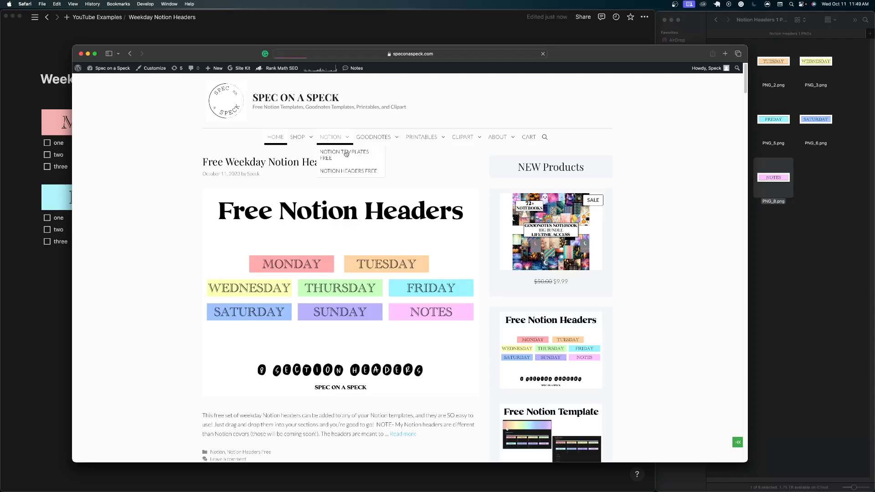
pyautogui.click(337, 172)
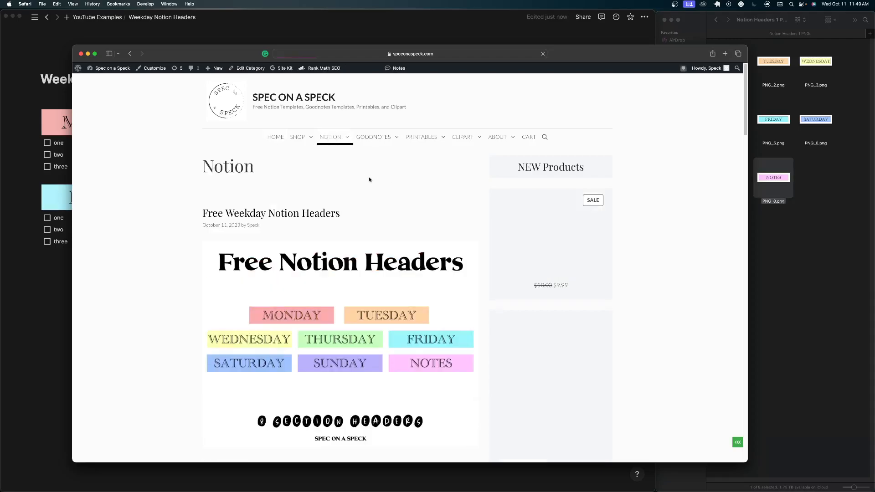
pyautogui.scroll(-4, 450, 340)
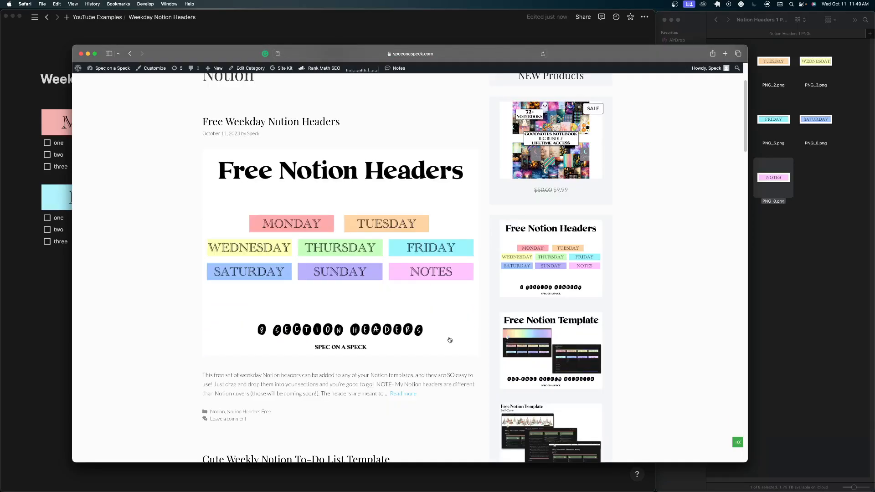
pyautogui.scroll(3, 450, 339)
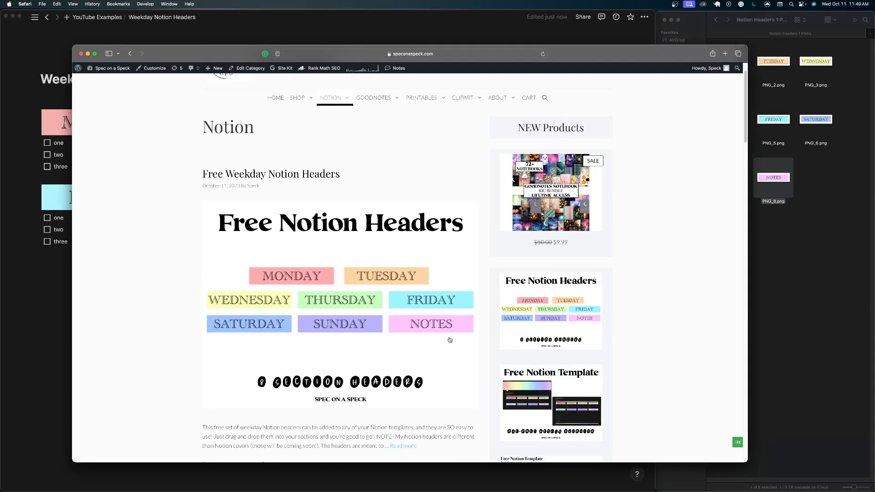
# Look at the shop's Notion header options and open the Free Weekday Notion Headers post.
pyautogui.moveTo(296, 123)
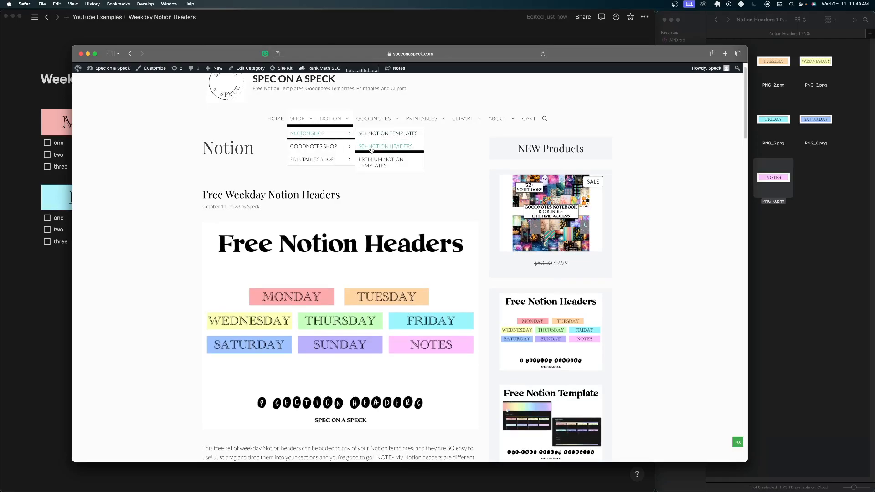
pyautogui.doubleClick(339, 321)
pyautogui.scroll(-5, 381, 388)
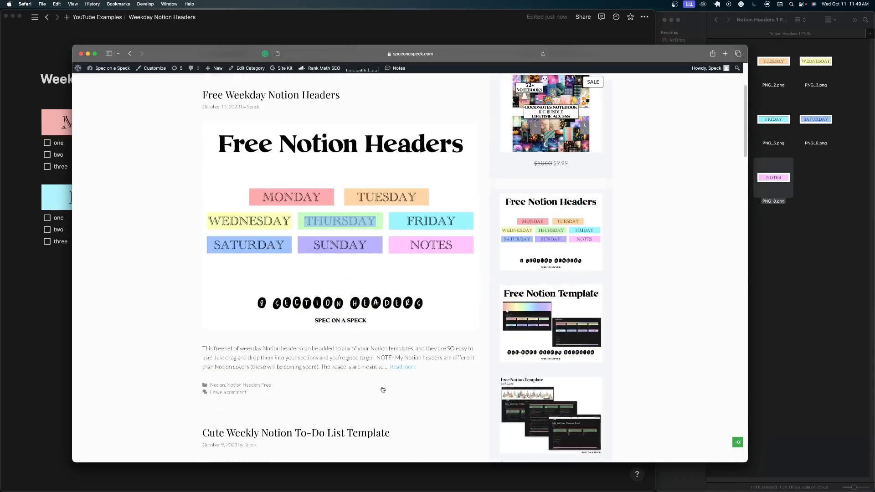
pyautogui.scroll(4, 336, 204)
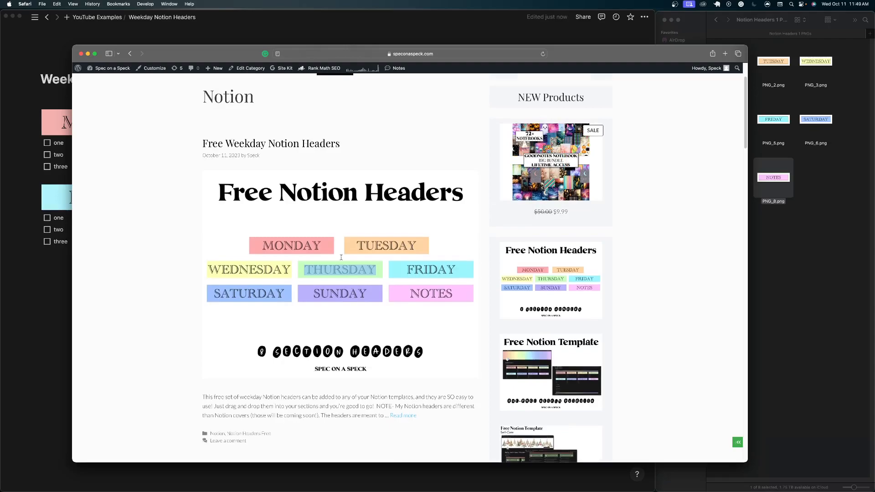
pyautogui.click(331, 254)
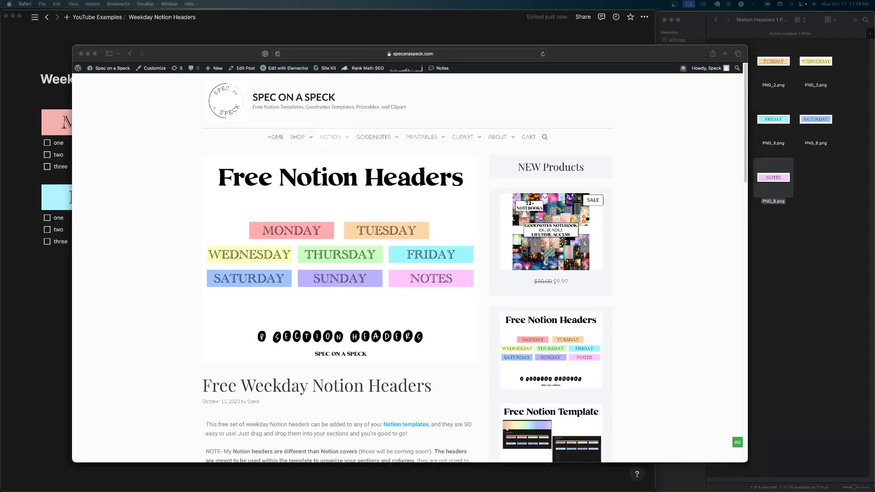
# Read through the post's instructions for getting the free Notion headers and its example of them in use.
pyautogui.scroll(-10, 342, 325)
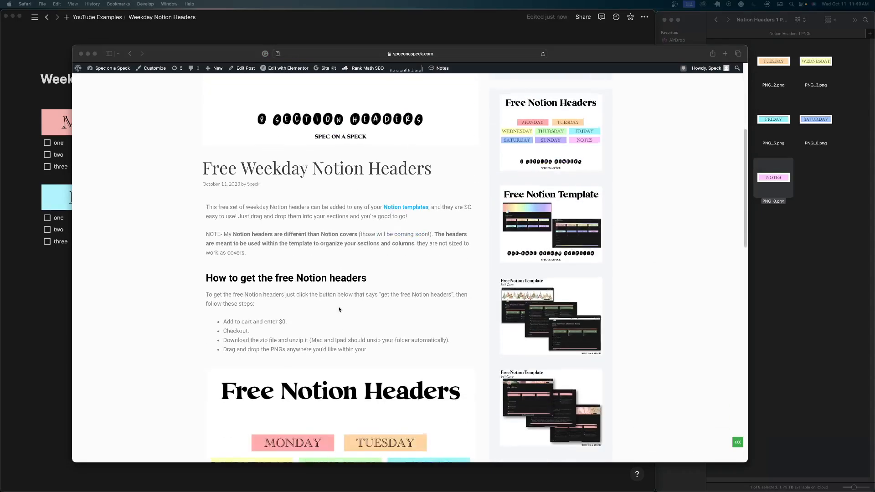
pyautogui.scroll(-7, 341, 319)
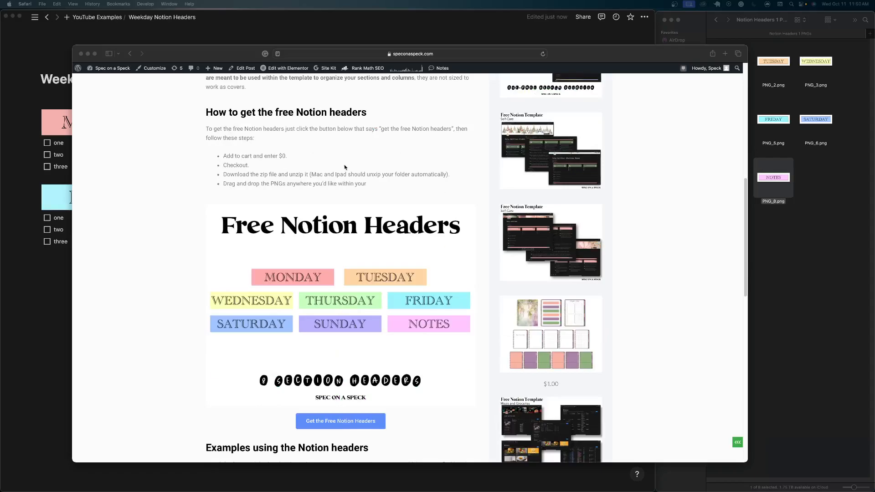
pyautogui.scroll(-7, 349, 245)
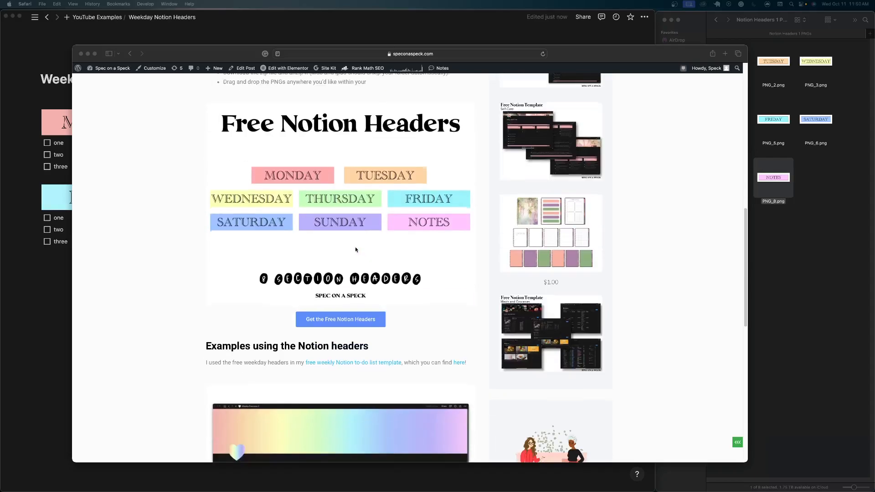
pyautogui.scroll(-4, 366, 319)
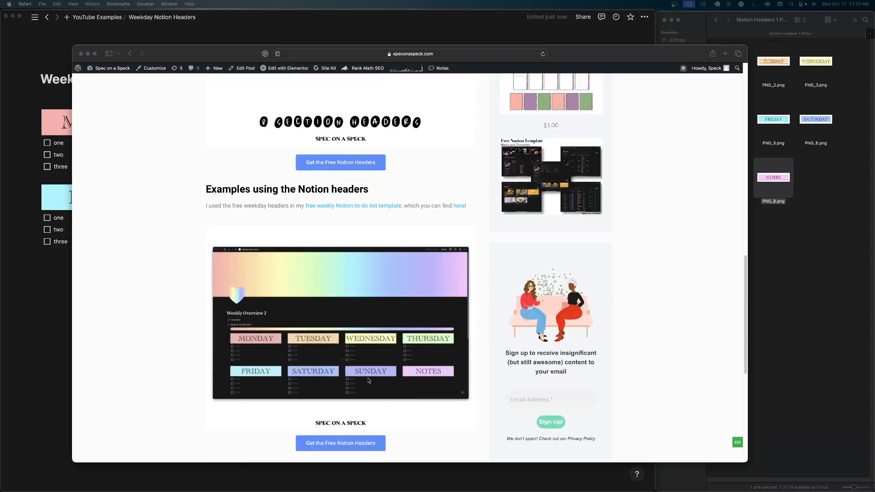
pyautogui.scroll(15, 382, 372)
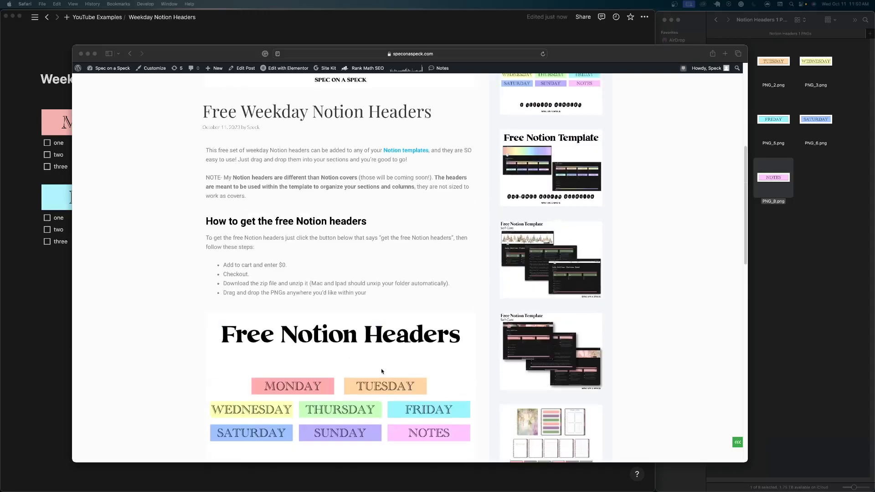
pyautogui.scroll(1, 381, 371)
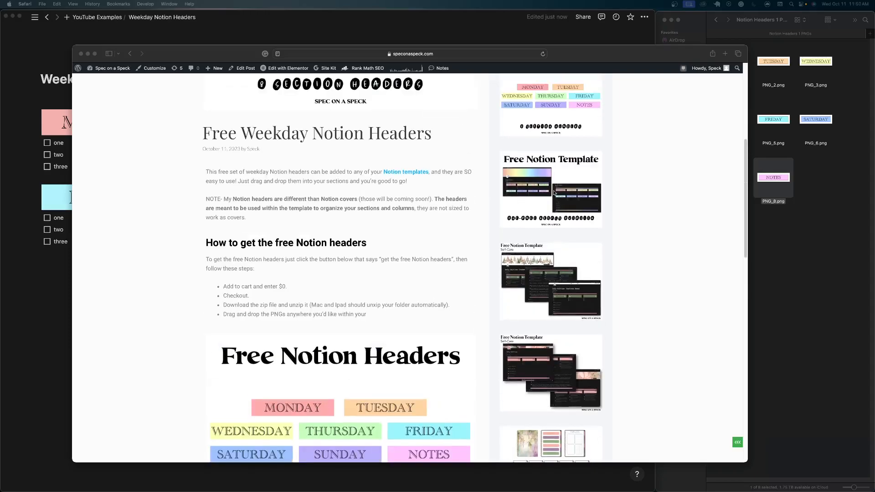
pyautogui.scroll(-9, 352, 348)
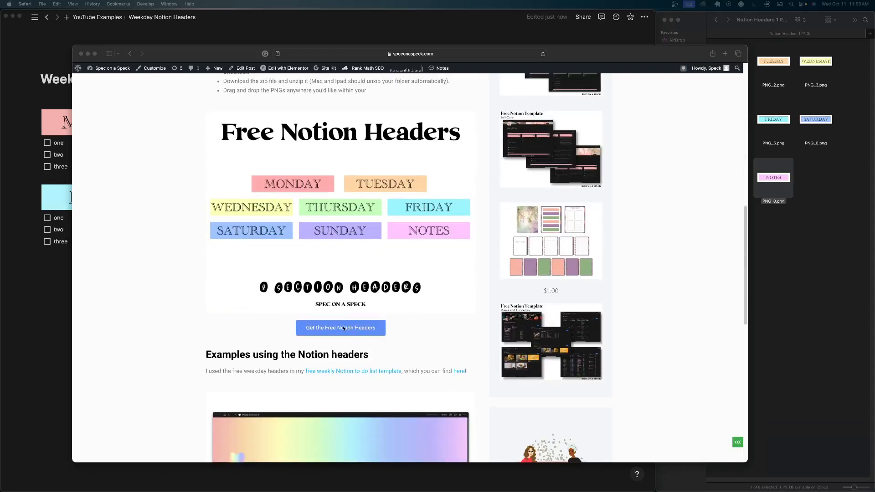
# Open the free Notion headers' product page from the post and set the name-your-price amount to $0.00.
pyautogui.click(329, 334)
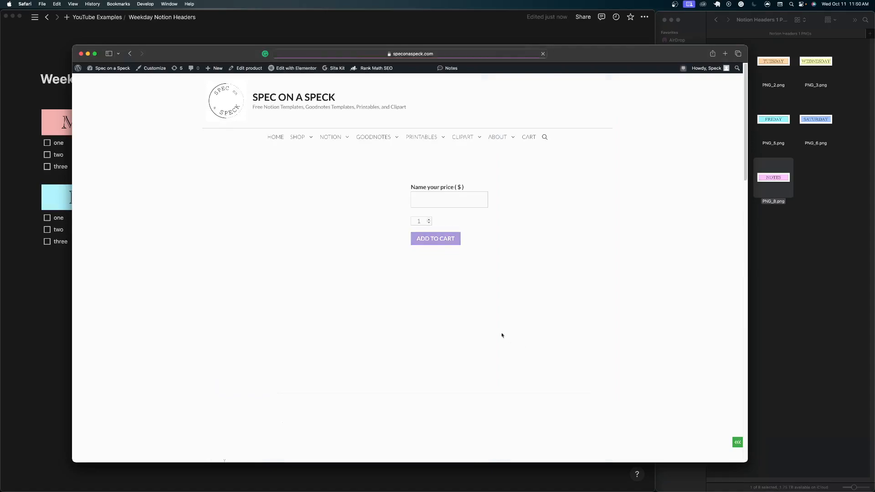
pyautogui.click(454, 200)
pyautogui.click(449, 199)
pyautogui.write('0.00')
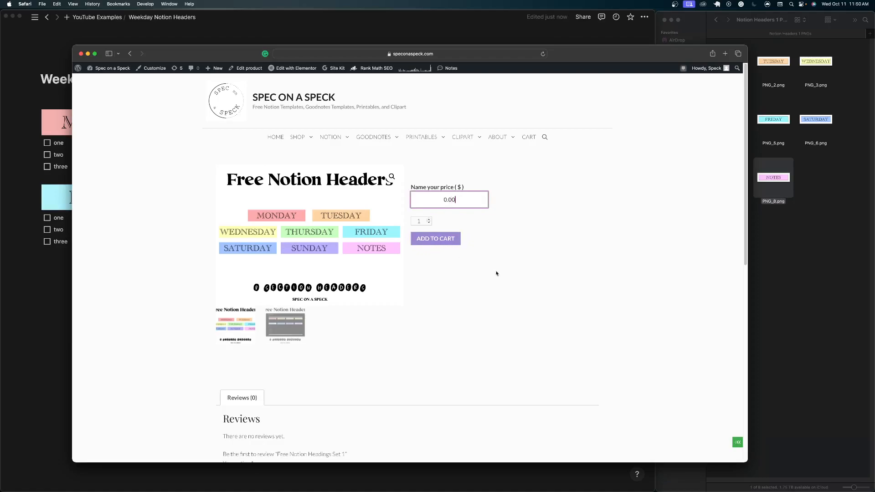
# Open the site's Notion Templates Free category and browse the listed templates.
pyautogui.moveTo(330, 138)
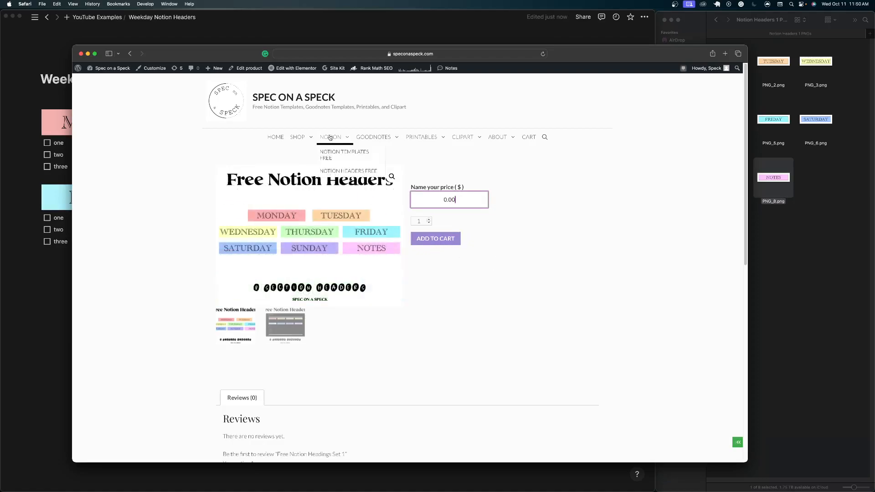
pyautogui.click(332, 153)
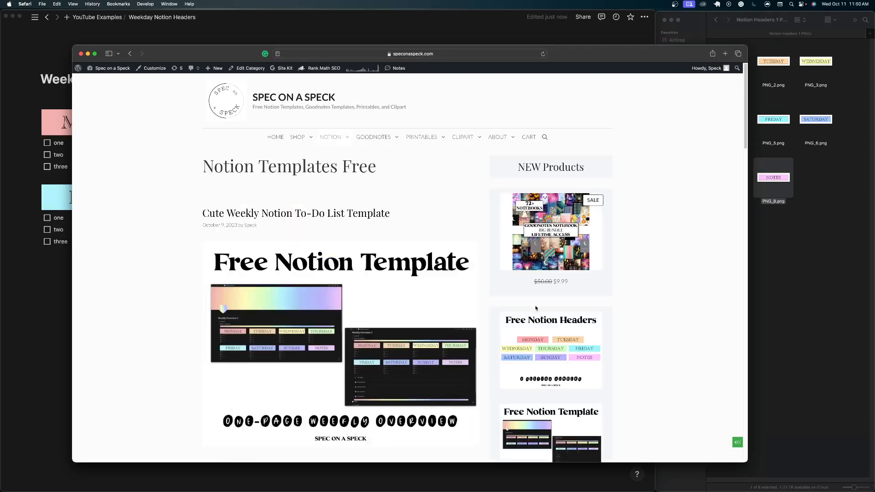
pyautogui.scroll(-3, 534, 324)
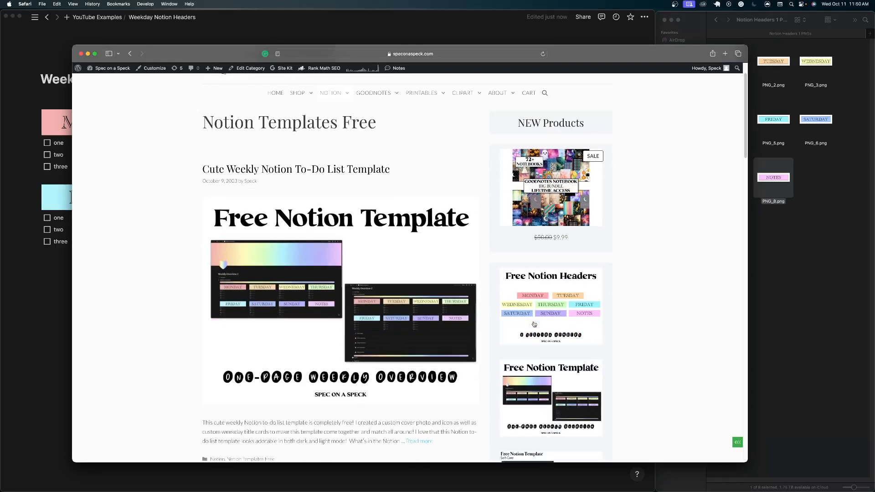
pyautogui.scroll(-7, 534, 325)
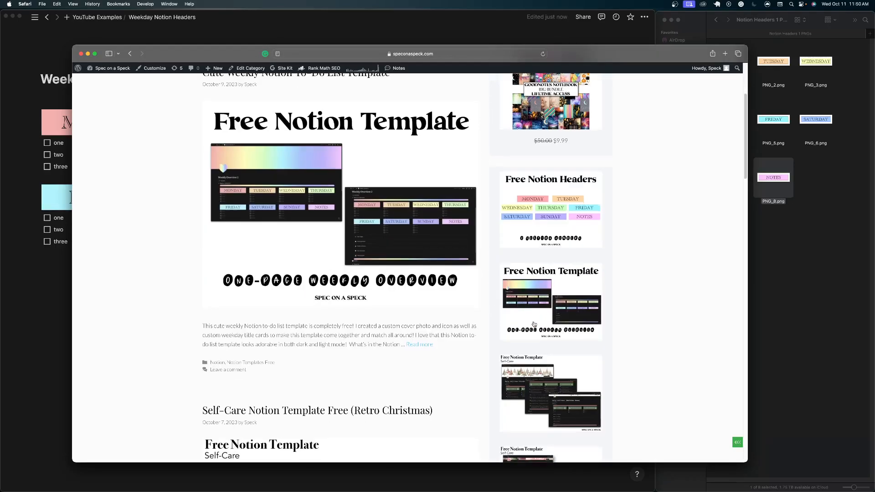
pyautogui.scroll(-10, 534, 325)
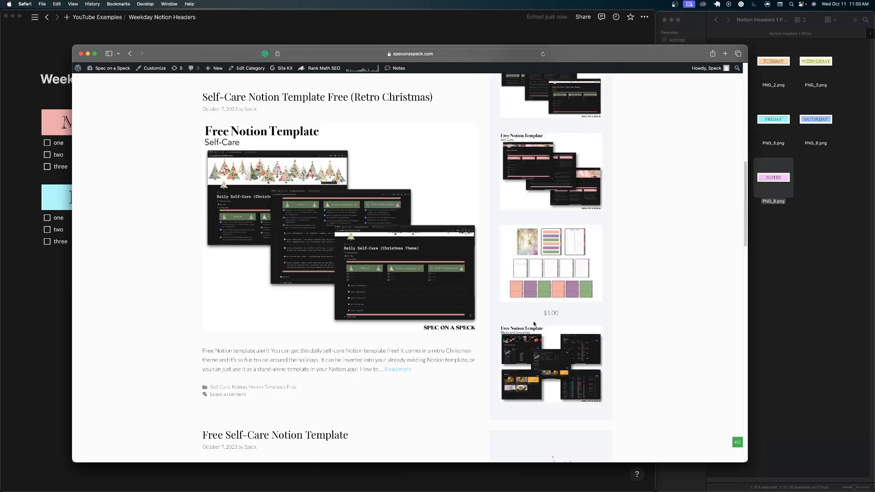
pyautogui.scroll(20, 535, 324)
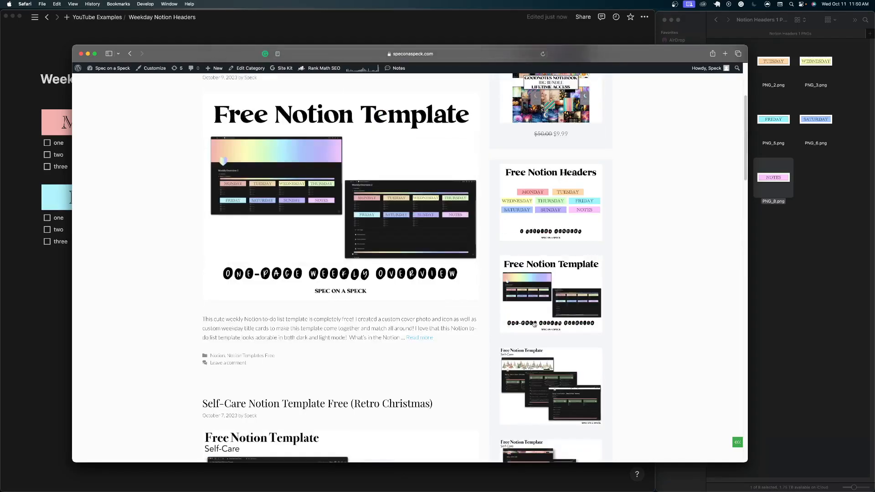
pyautogui.scroll(2, 533, 321)
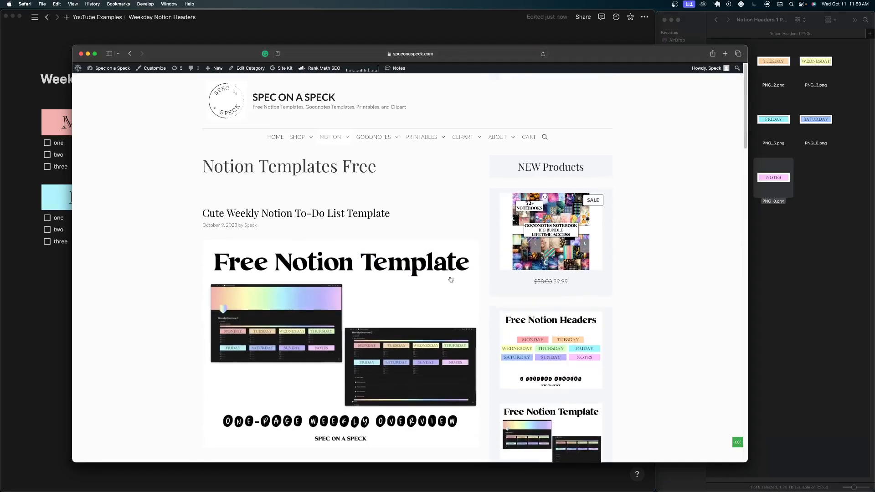
pyautogui.moveTo(334, 139)
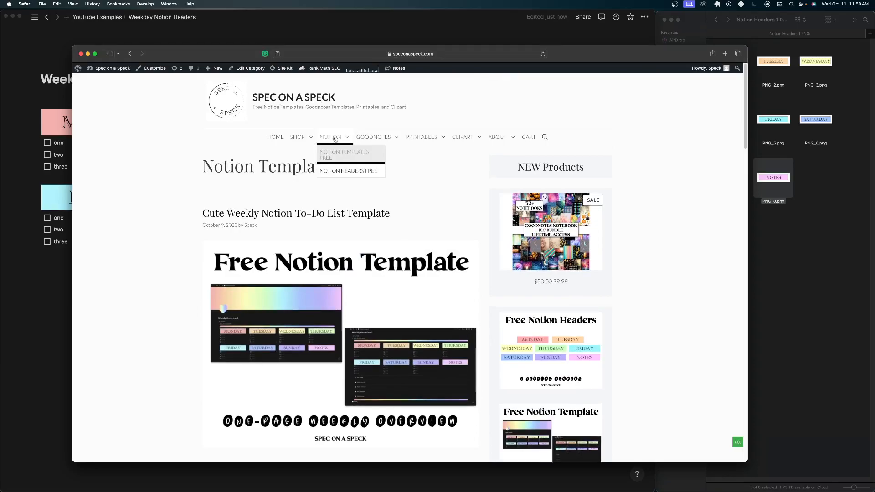
# Switch back to Notion, insert the NOTES header image (PNG_8.png) below the columns, and make it narrower.
pyautogui.click(806, 282)
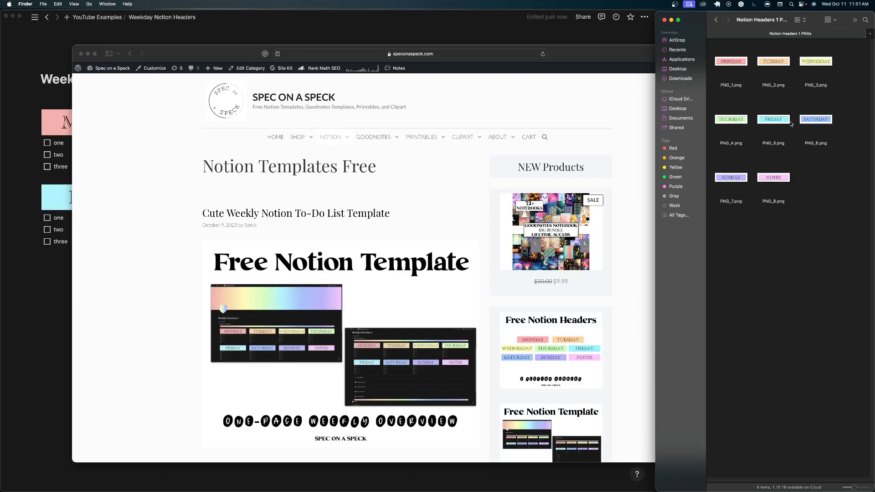
pyautogui.click(437, 26)
pyautogui.moveTo(773, 180); pyautogui.dragTo(358, 315)
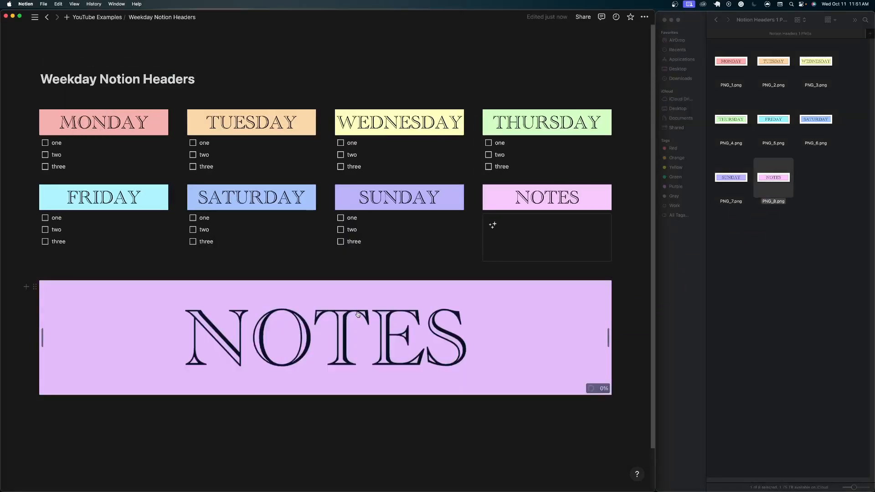
pyautogui.moveTo(610, 343); pyautogui.dragTo(519, 352)
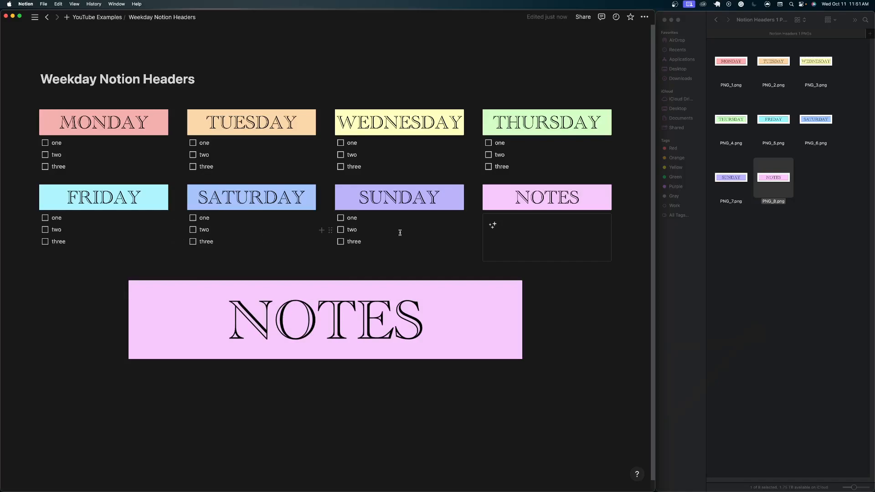
pyautogui.click(794, 246)
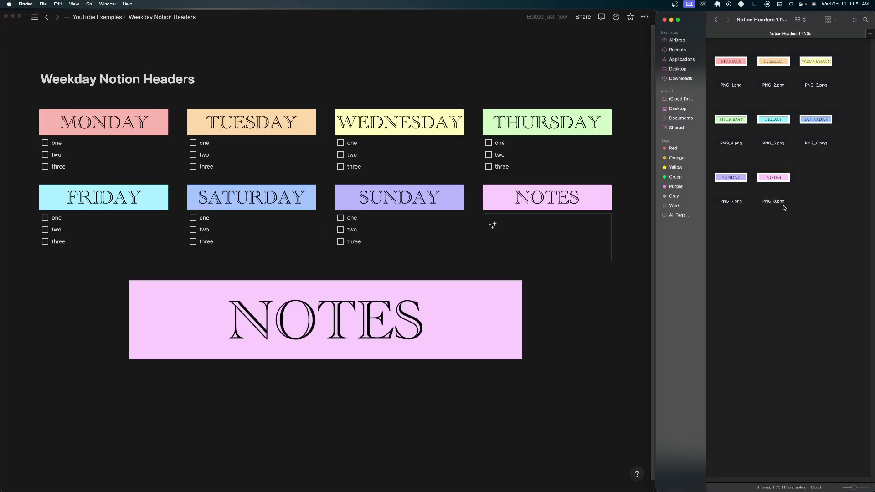